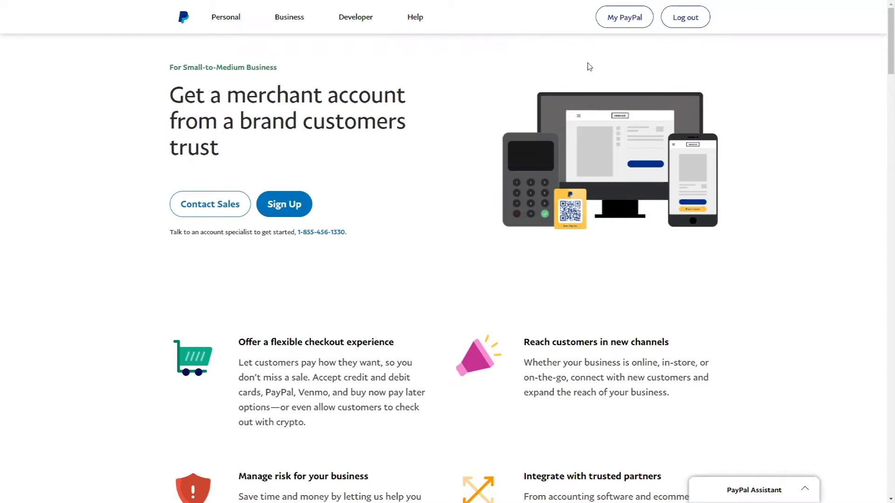
- From My PayPal's App Center, choose PayPal Checkout and start the Button generator setup
left_click(614, 23)
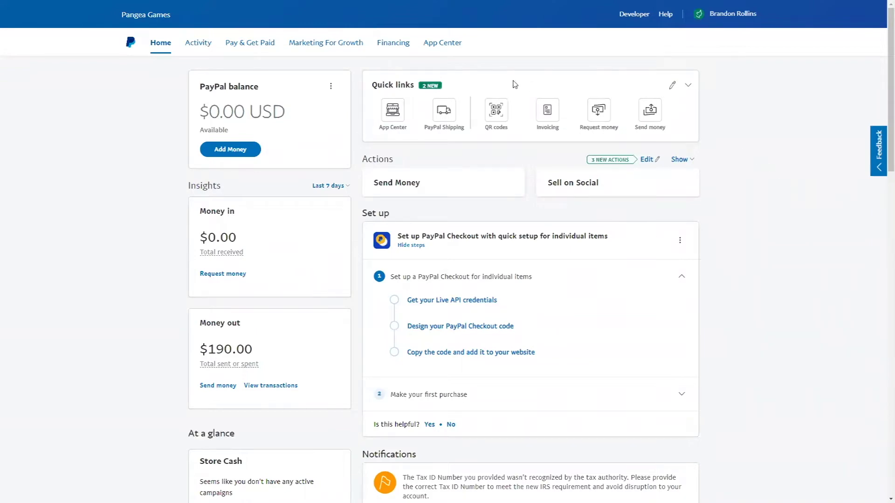
left_click(450, 48)
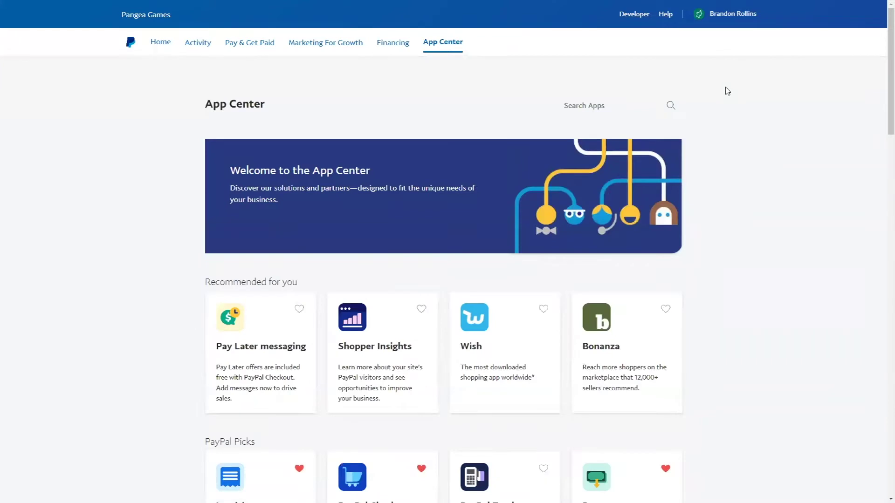
scroll(727, 91, "down", 2)
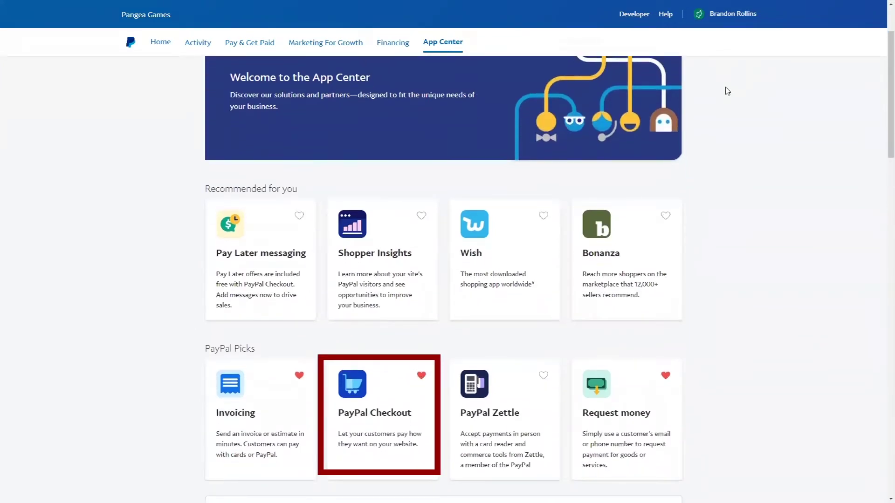
left_click(375, 413)
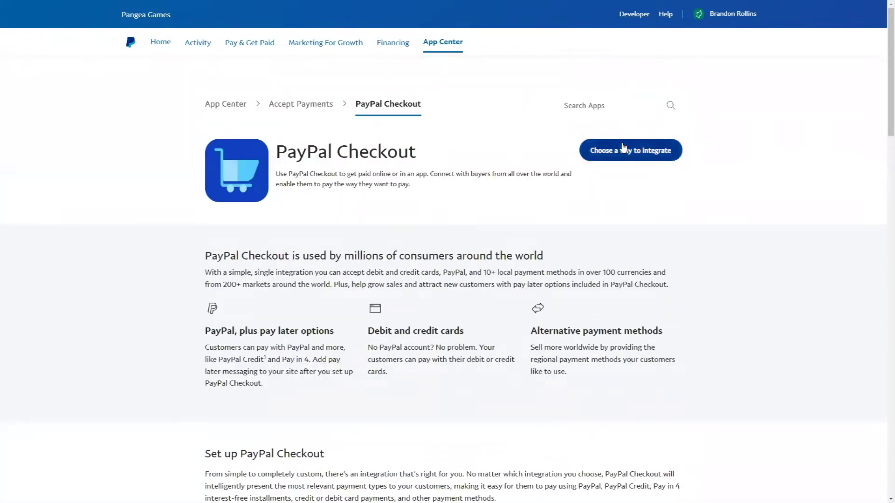
scroll(623, 146, "down", 12)
scroll(585, 168, "up", 4)
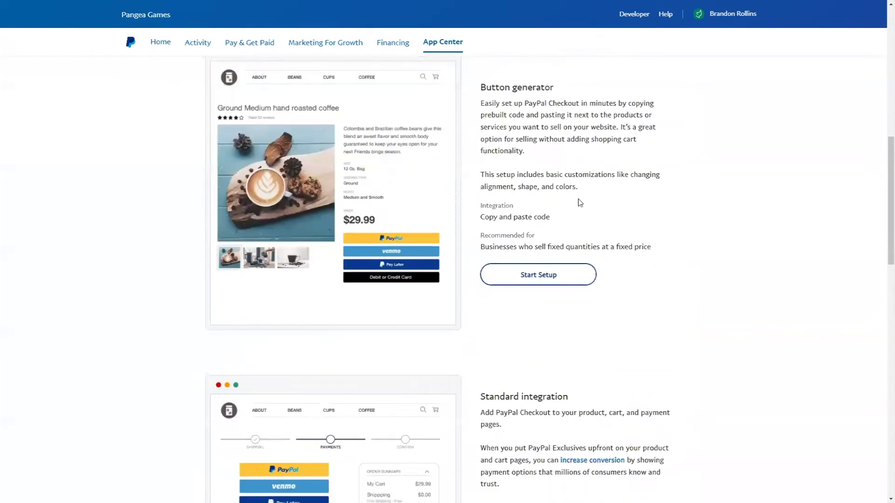
left_click(547, 325)
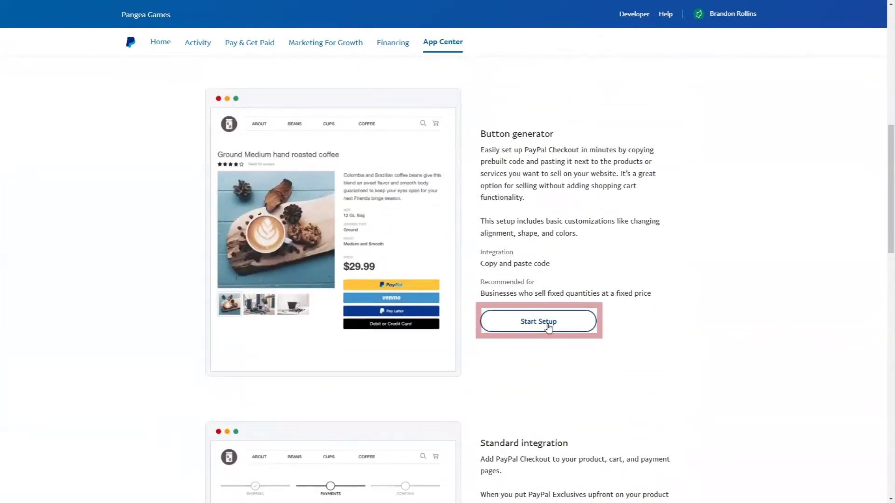
left_click(320, 219)
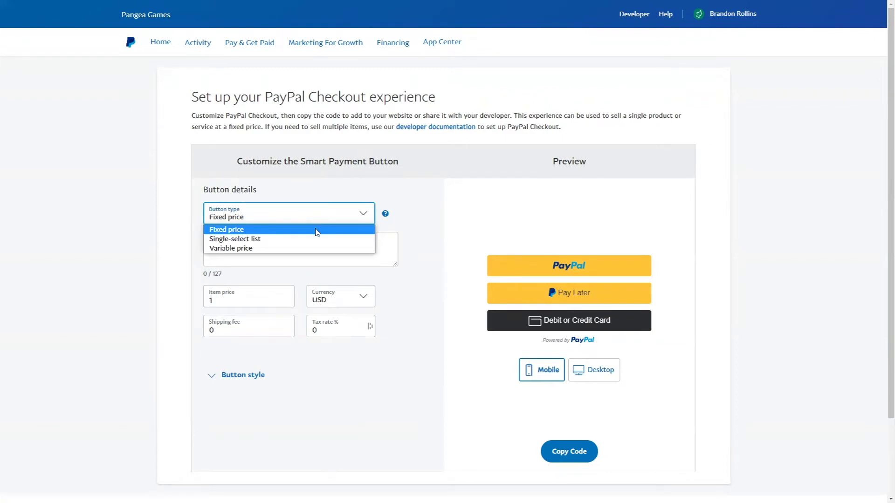
- Try the Fixed price and Single-select list button types, then switch to Variable price
left_click(317, 231)
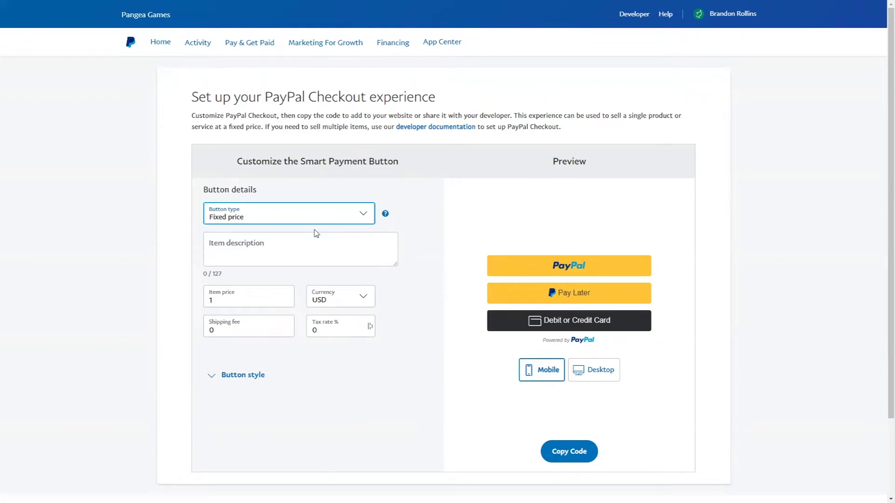
left_click(345, 219)
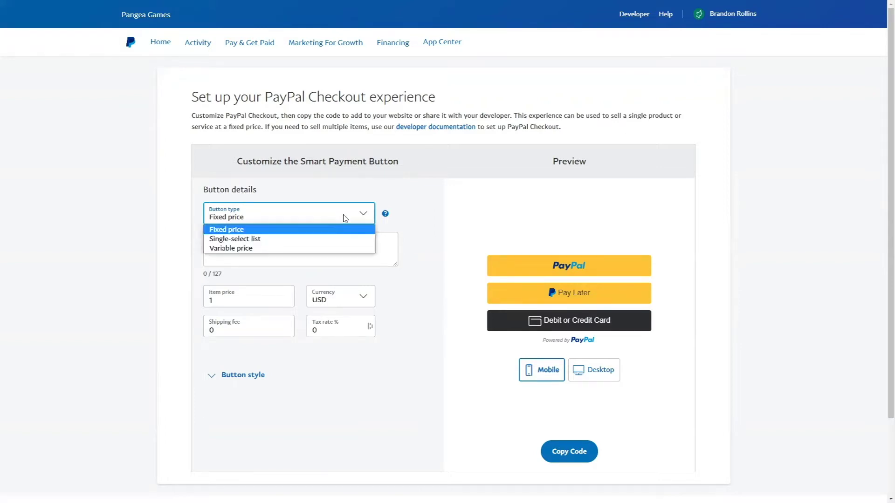
left_click(341, 240)
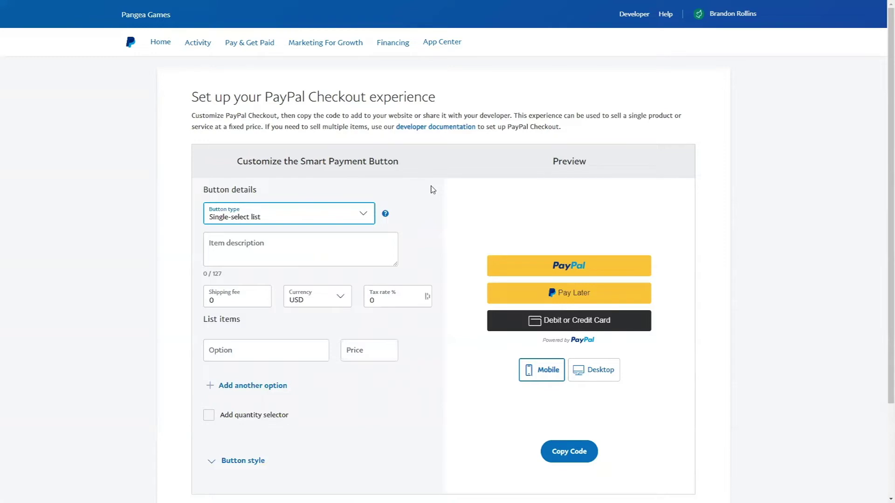
left_click(364, 218)
left_click(348, 247)
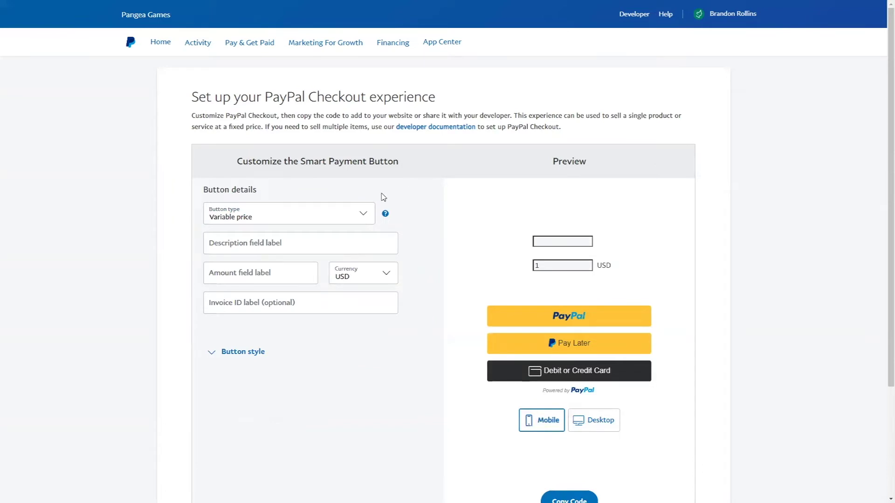
left_click(360, 208)
- Switch back to Fixed price for the Board game: 25 USD, 4.99 shipping, 9% tax
left_click(350, 230)
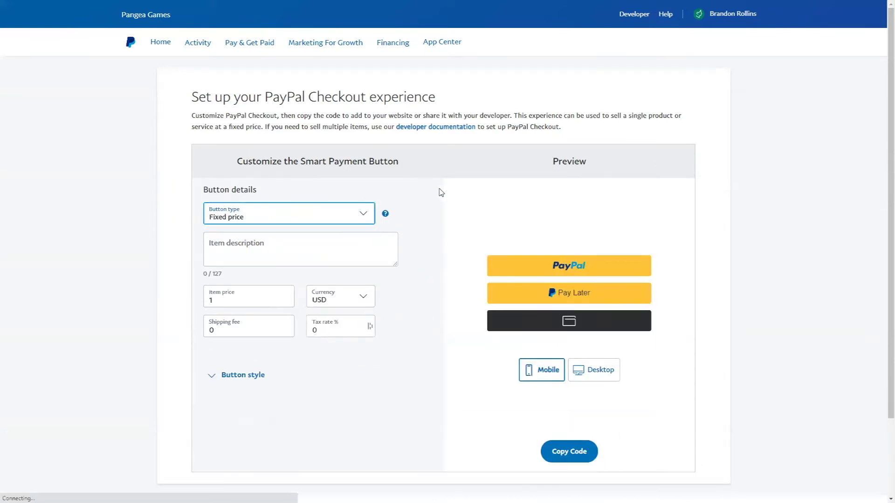
scroll(440, 190, "down", 1)
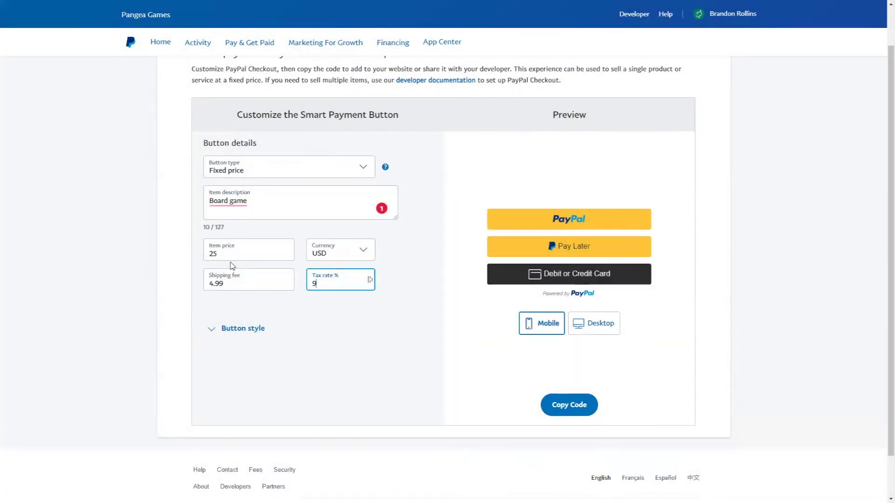
left_click(373, 307)
- Give the buttons a pill shape and a vertical layout after trying horizontal
left_click(244, 328)
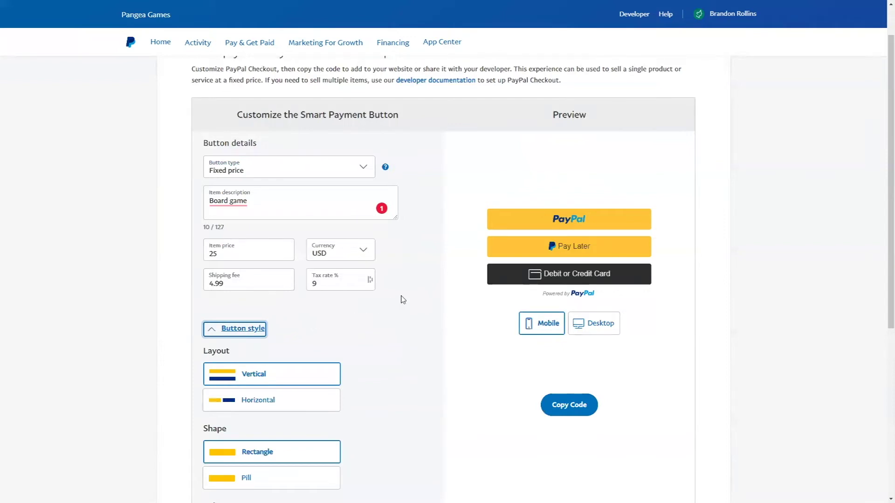
scroll(403, 300, "down", 3)
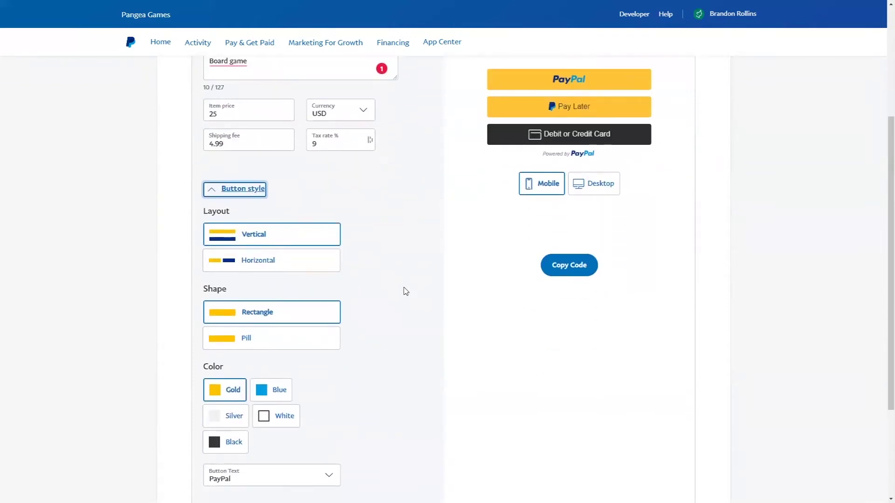
left_click(326, 268)
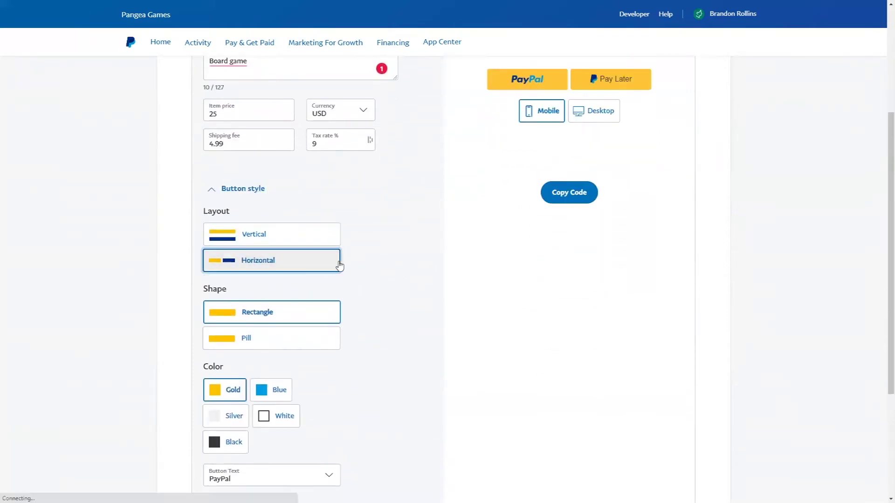
scroll(354, 264, "up", 1)
left_click(309, 339)
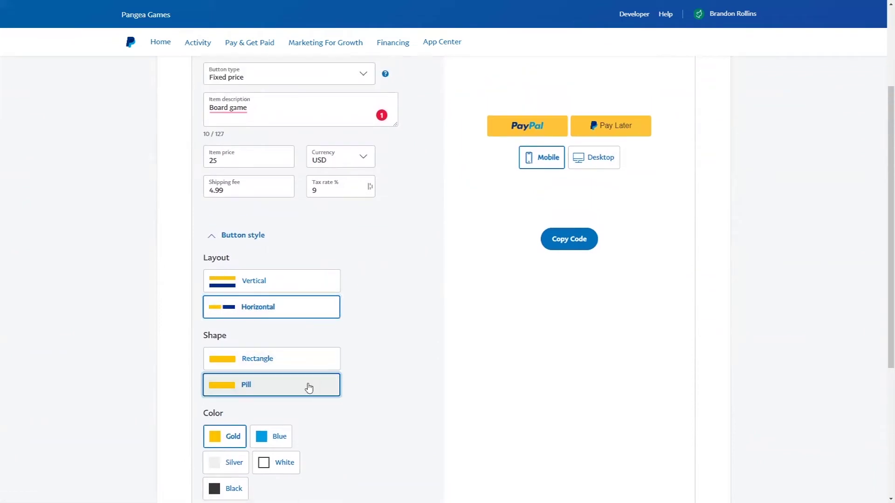
left_click(294, 284)
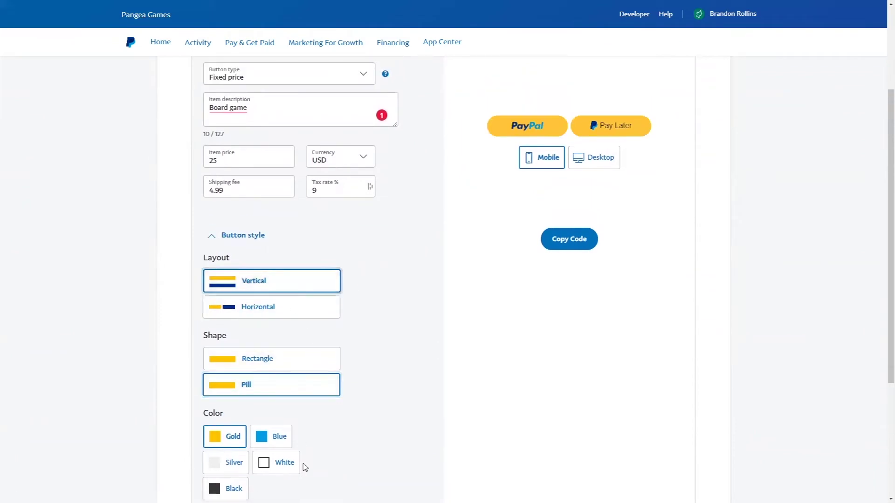
- Set the button colour to blue, then preview it in silver, white and black
left_click(285, 444)
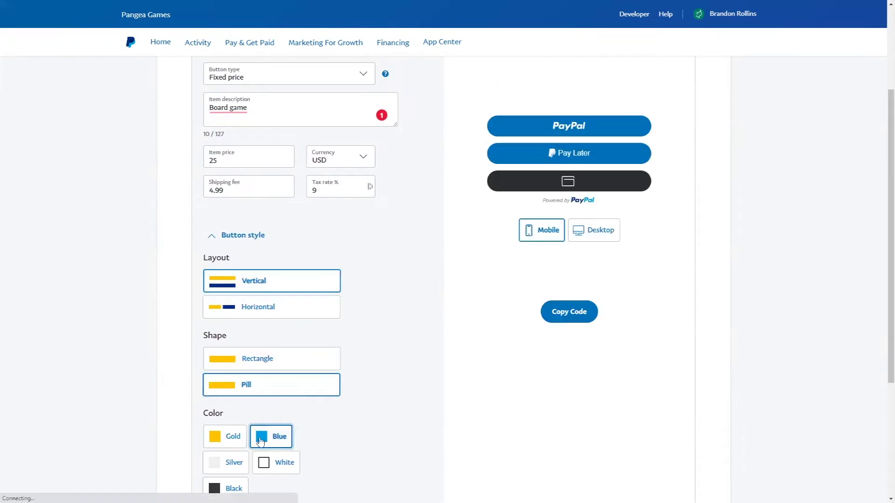
left_click(215, 463)
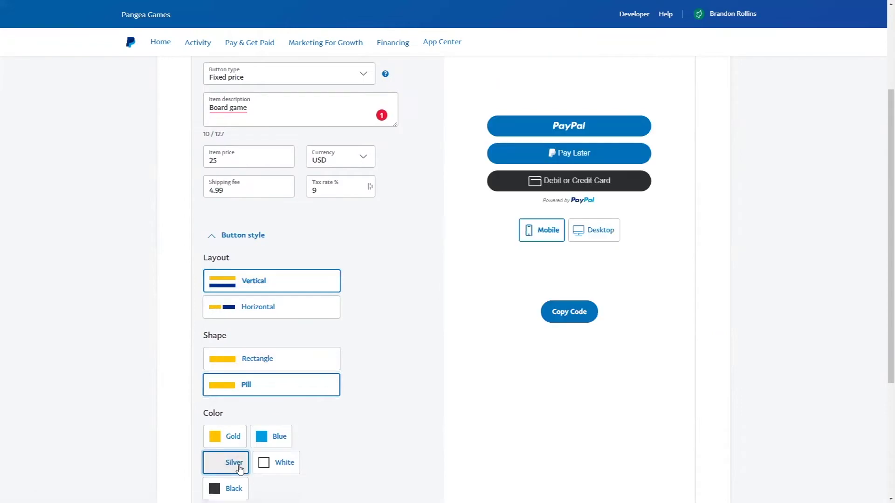
left_click(284, 463)
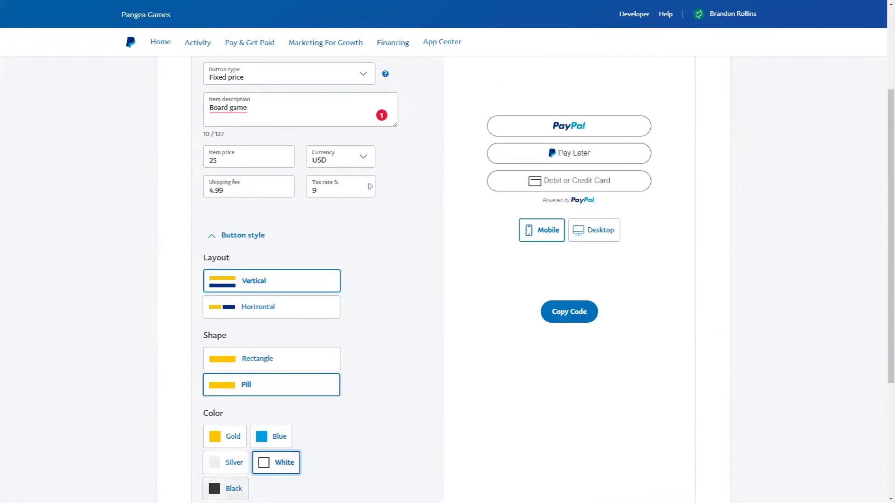
left_click(235, 487)
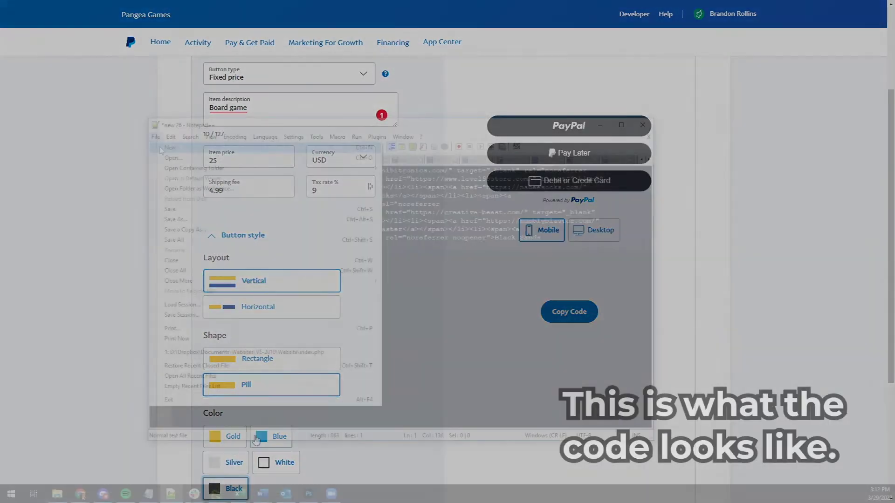
- Paste the PayPal button code into a new Notepad++ document and review the 46-line script
left_click(168, 147)
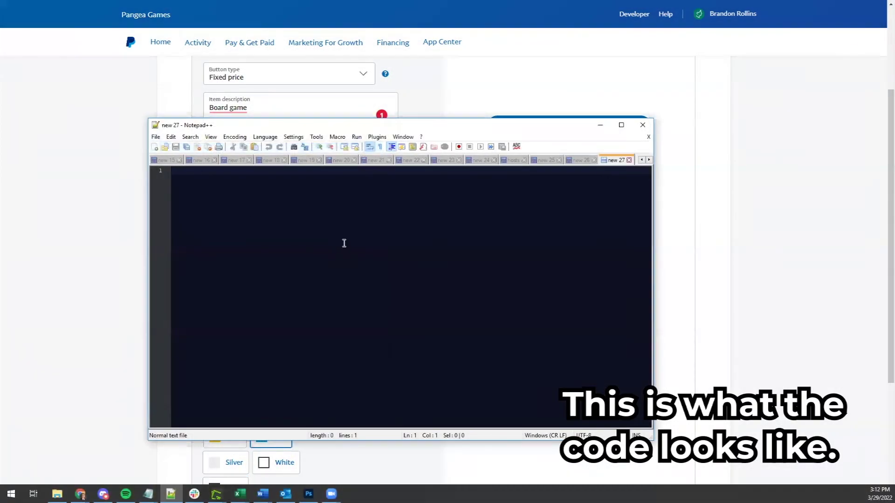
key("ctrl+v")
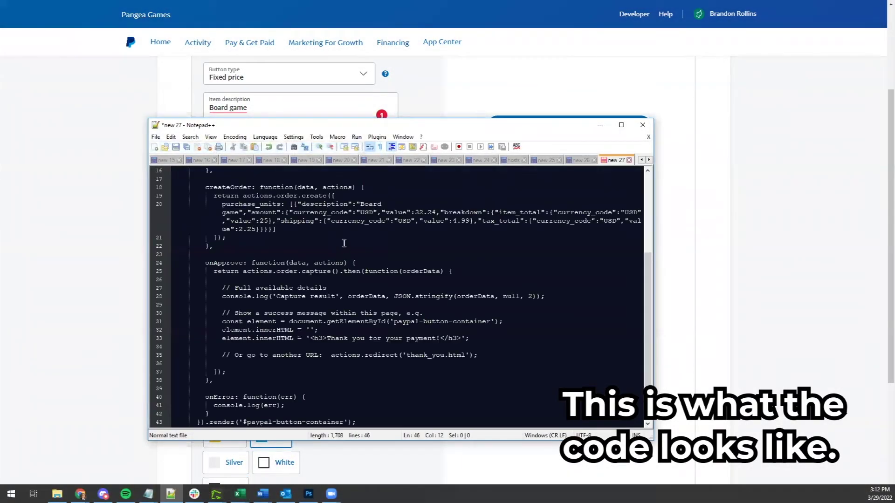
scroll(341, 249, "up", 5)
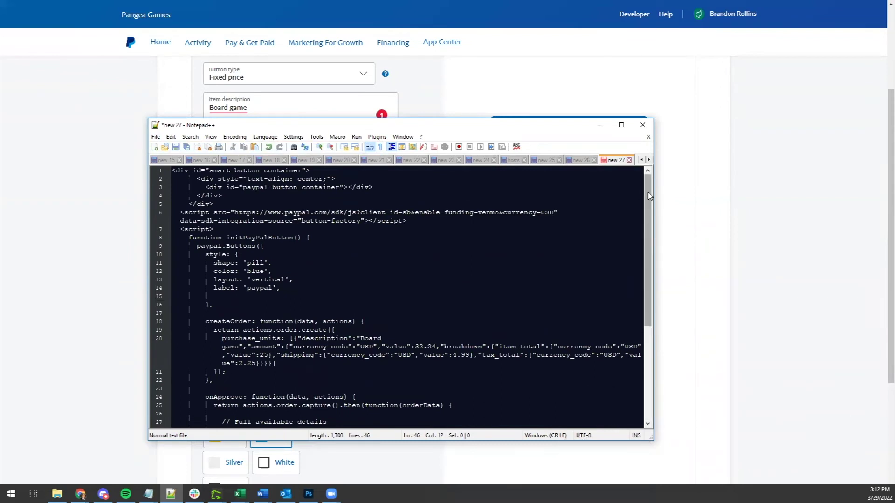
left_click_drag(649, 196, 649, 302)
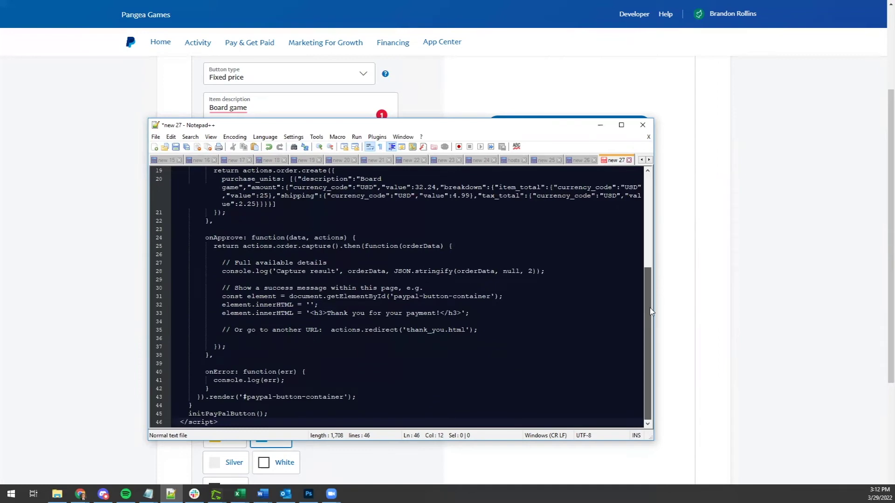
left_click(702, 314)
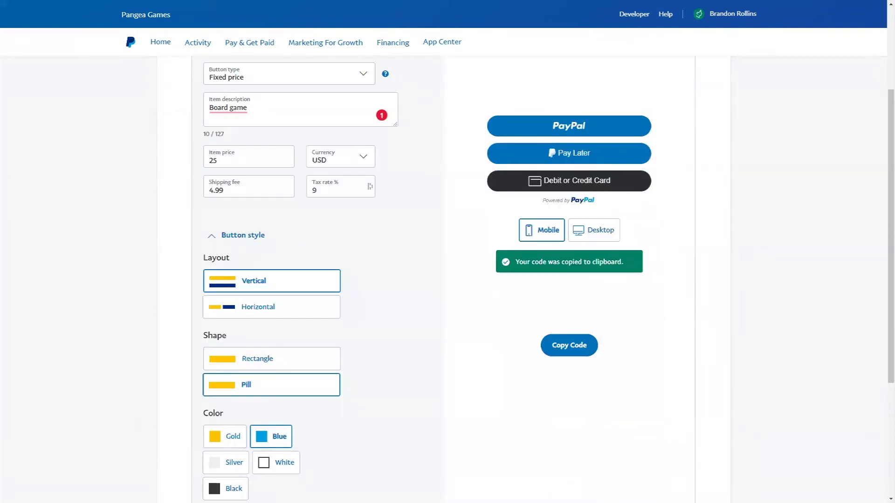